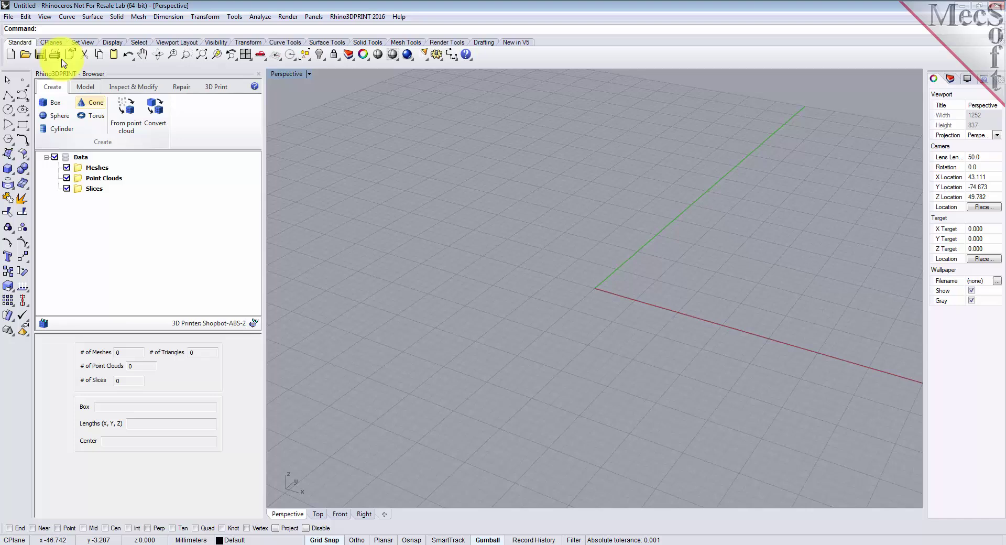
Open RubberDuck.csv from the QuickStart folder as a Points file
click(8, 16)
click(26, 40)
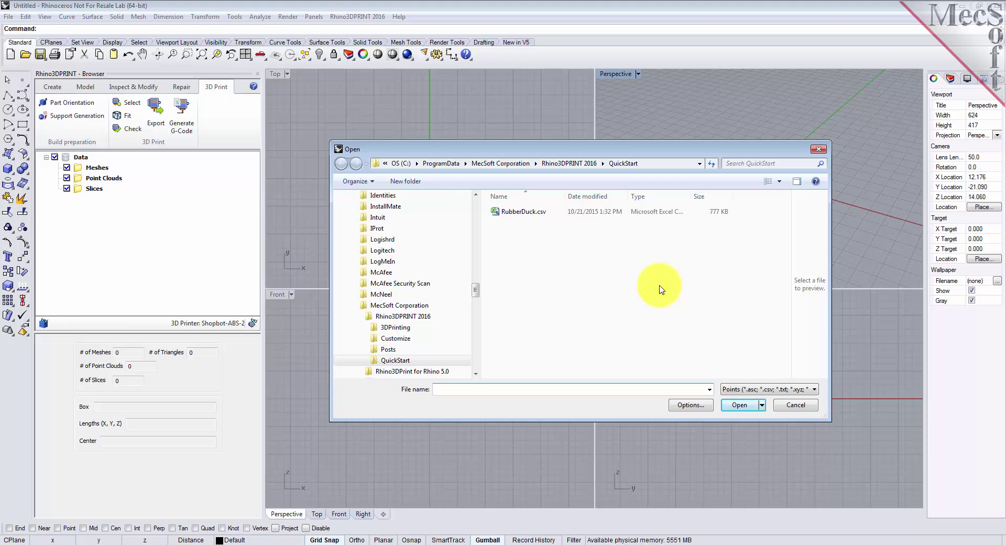
click(756, 389)
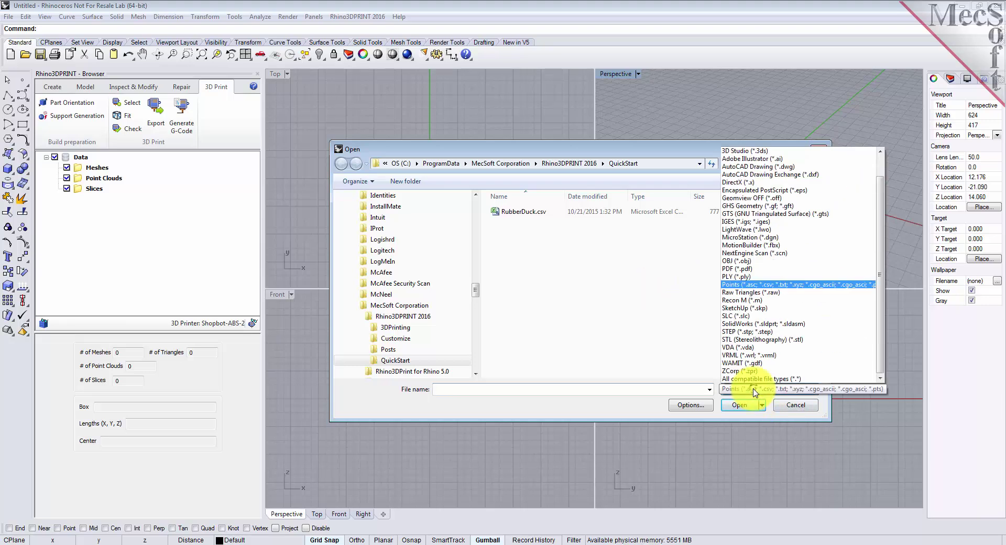
click(752, 285)
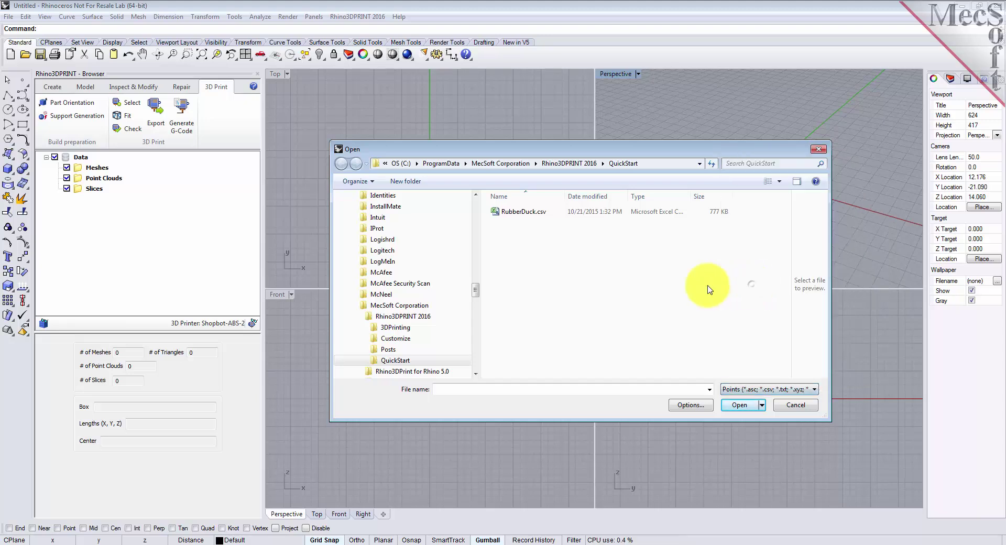
double_click(523, 211)
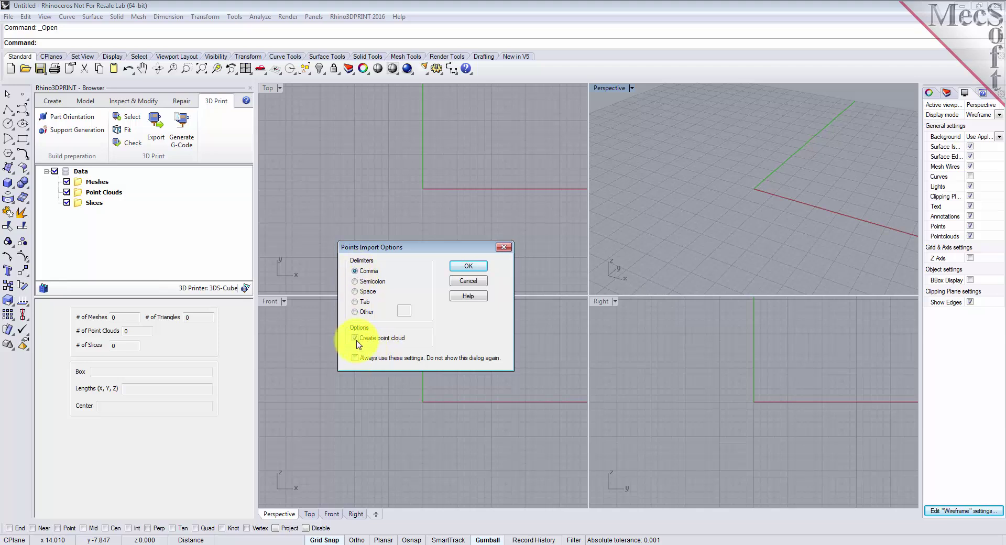
Import the duck as a comma-delimited point cloud and maximize the Perspective view
click(471, 267)
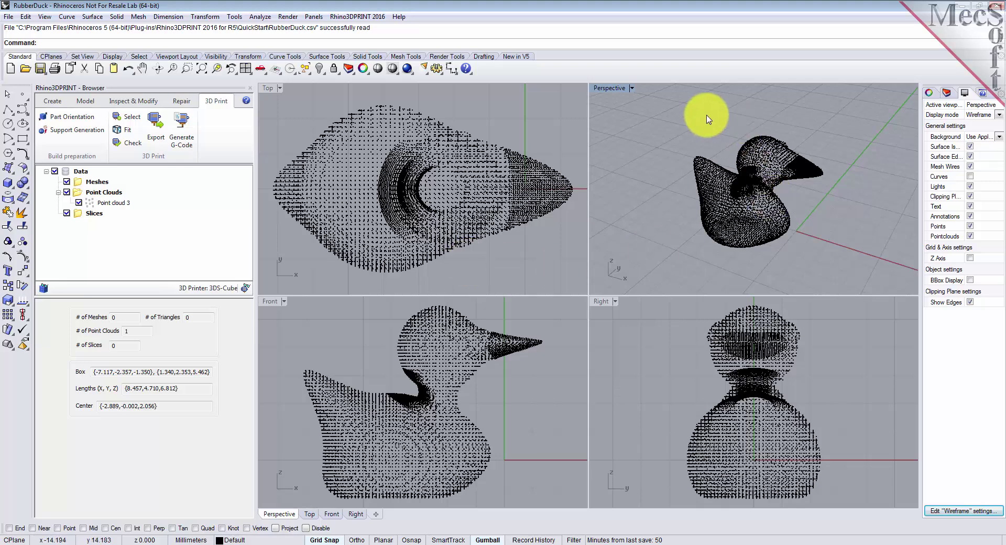
double_click(613, 89)
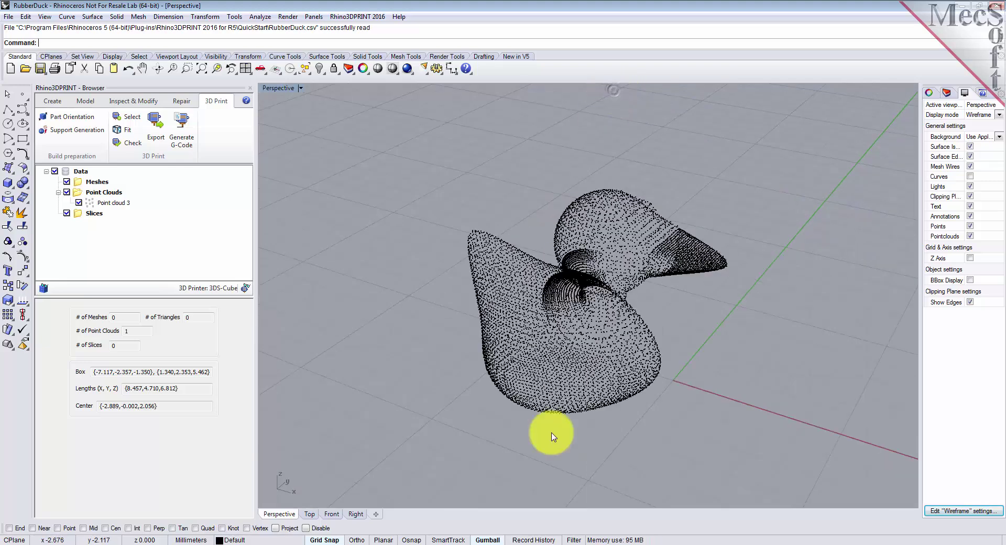
right_drag(693, 366, 661, 344)
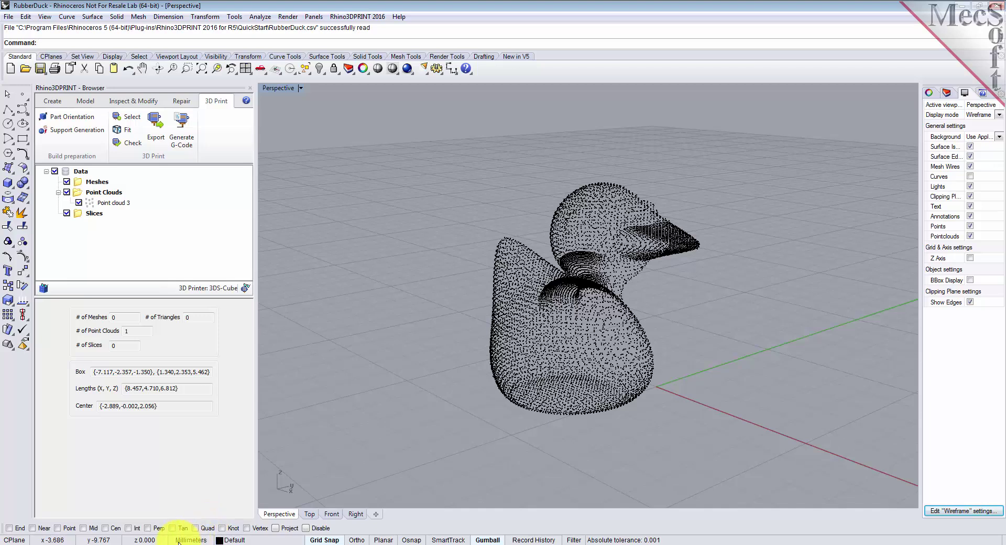
Set the model units to Inches, declining to rescale the duck point cloud
click(196, 541)
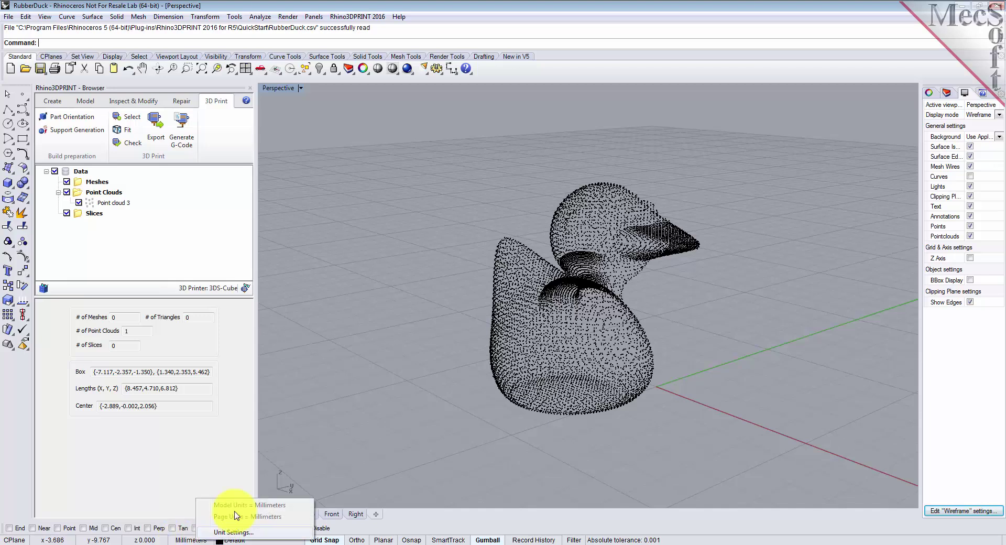
click(237, 521)
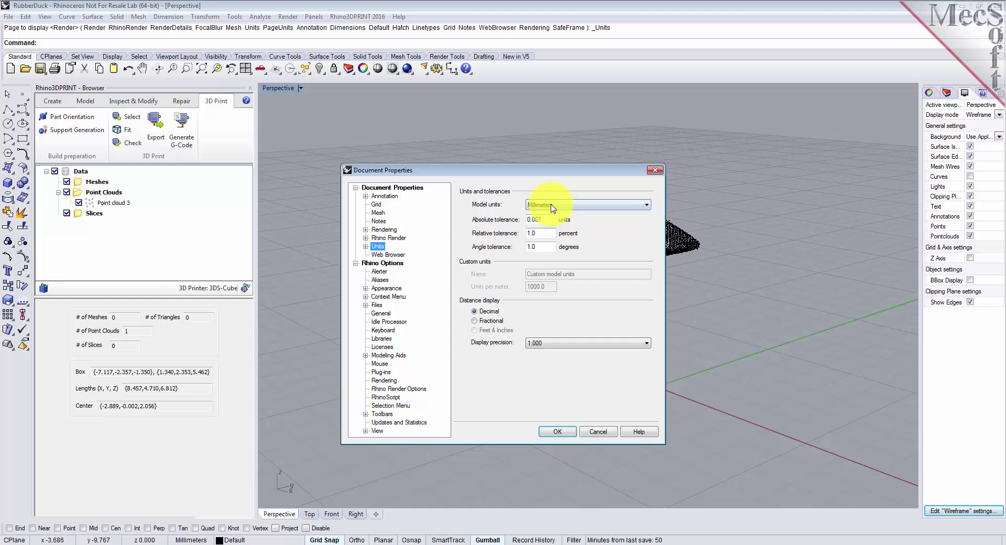
click(560, 204)
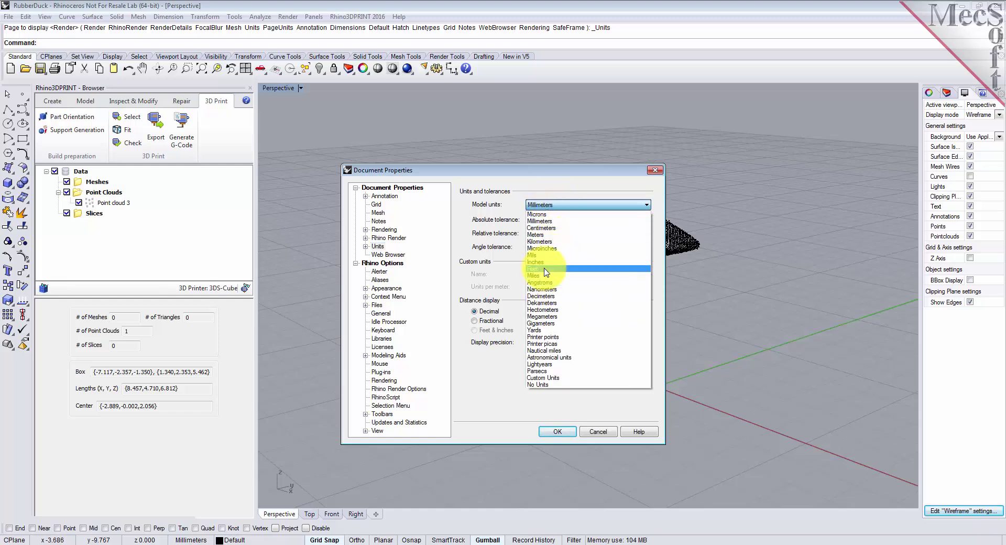
click(557, 432)
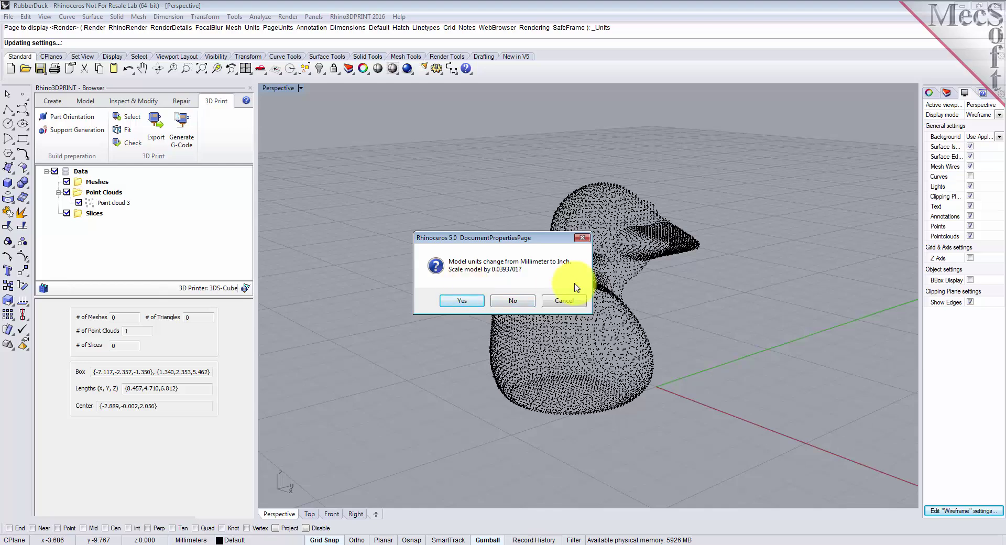
click(513, 307)
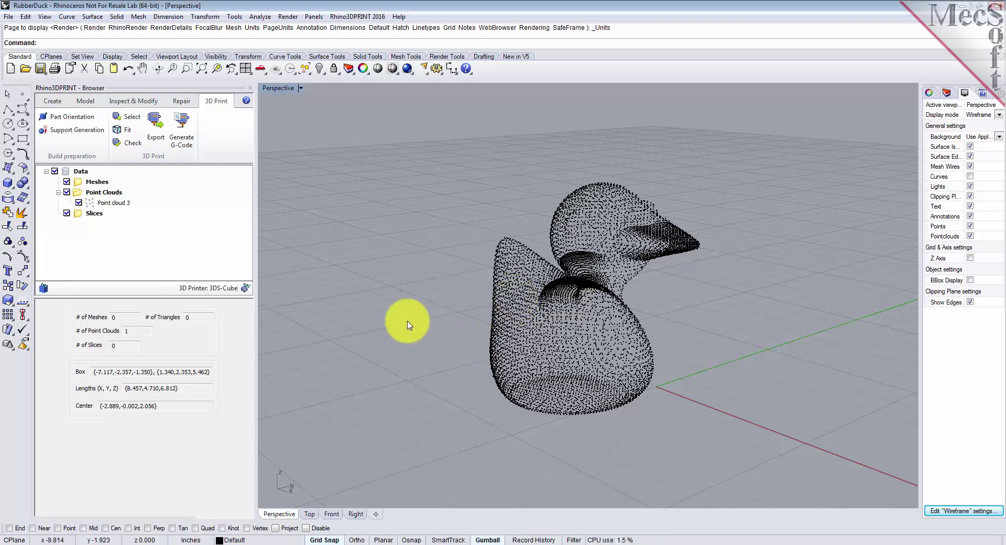
right_drag(407, 324, 460, 315)
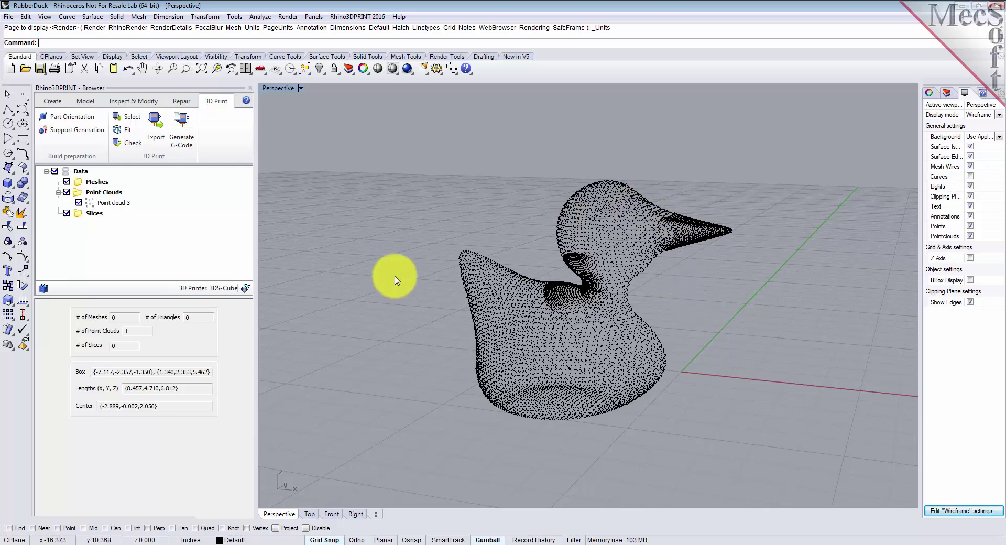
Start the Rhino3DPRINT From point cloud mesh tool on the duck point cloud
click(52, 101)
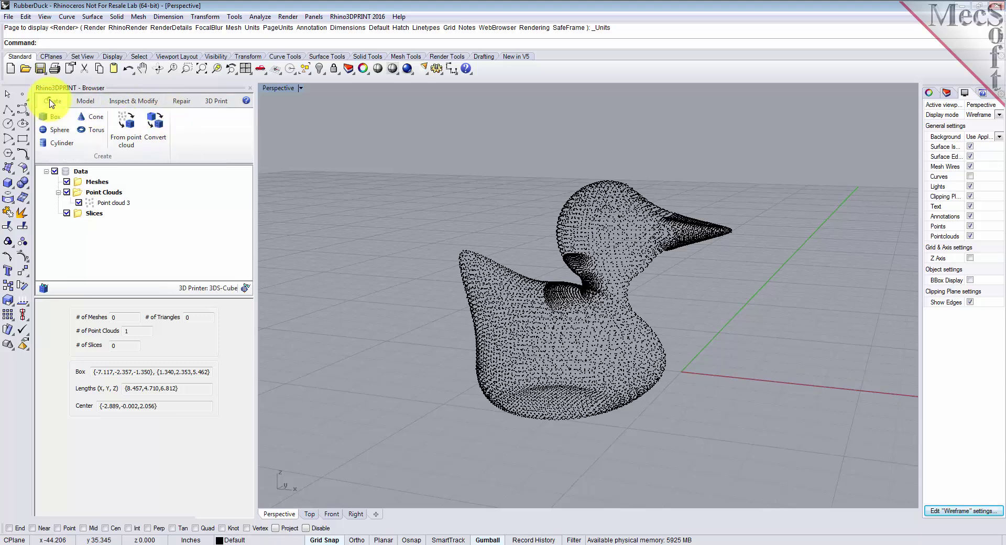
click(127, 133)
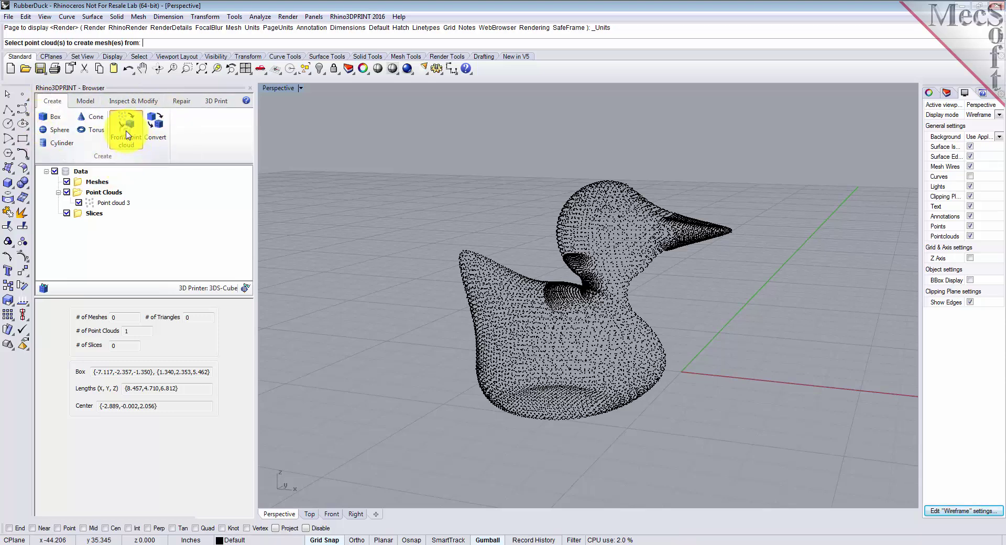
click(560, 297)
key(Return)
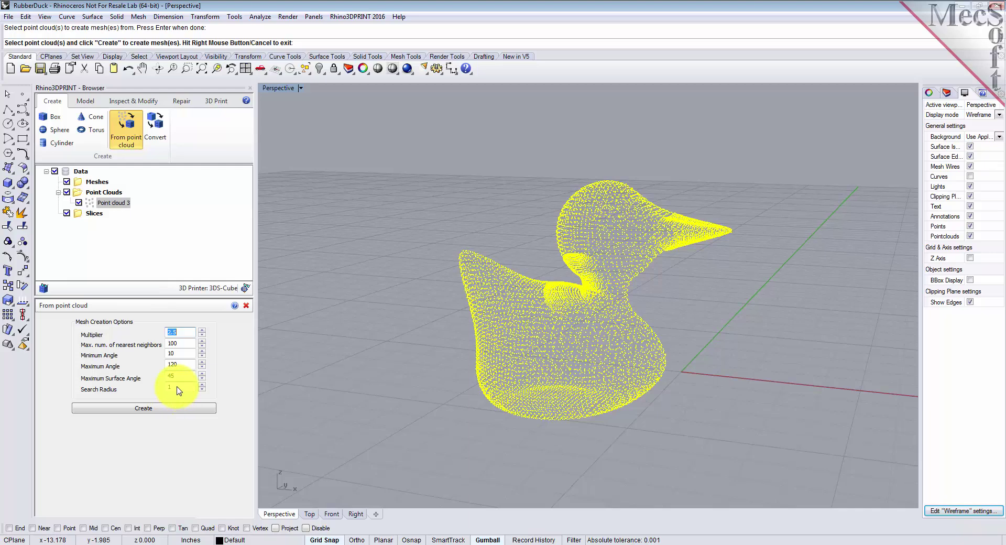
Create Mesh 16 (23848 triangles) from the duck cloud and hide Point cloud 3
click(161, 414)
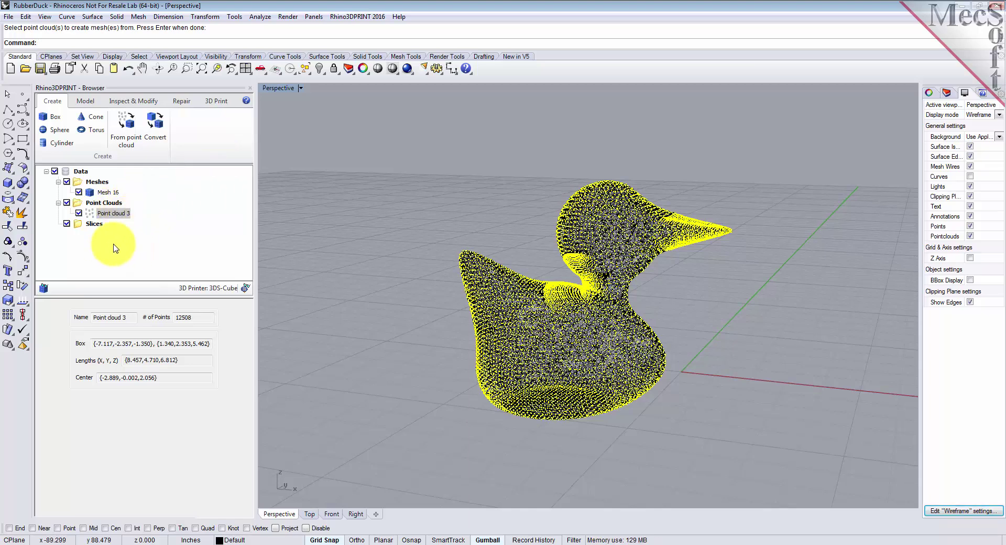
click(90, 193)
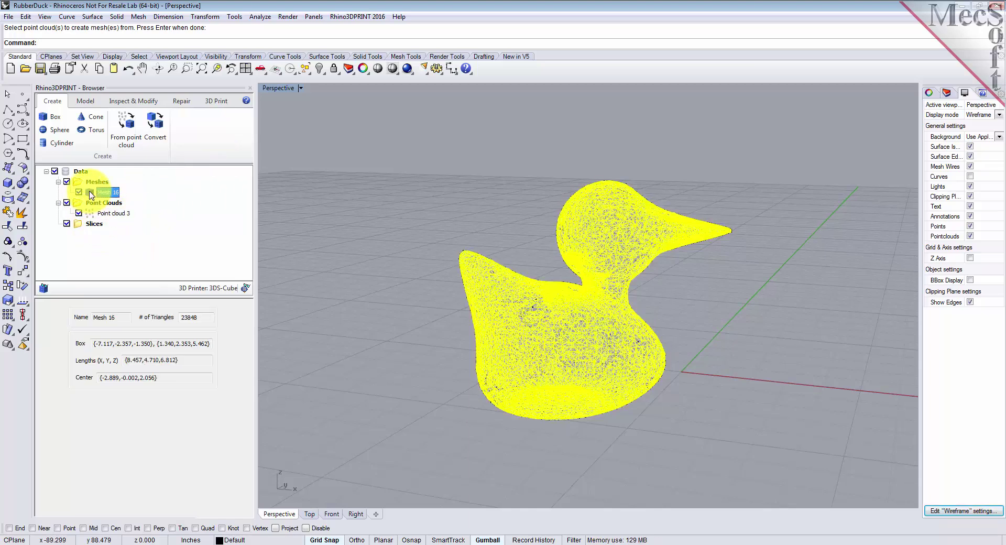
click(92, 214)
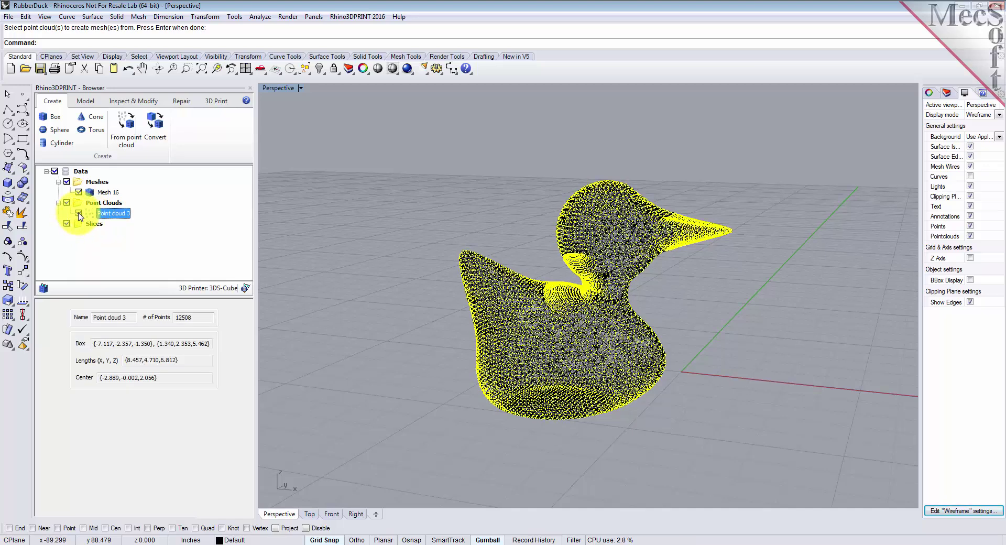
click(79, 213)
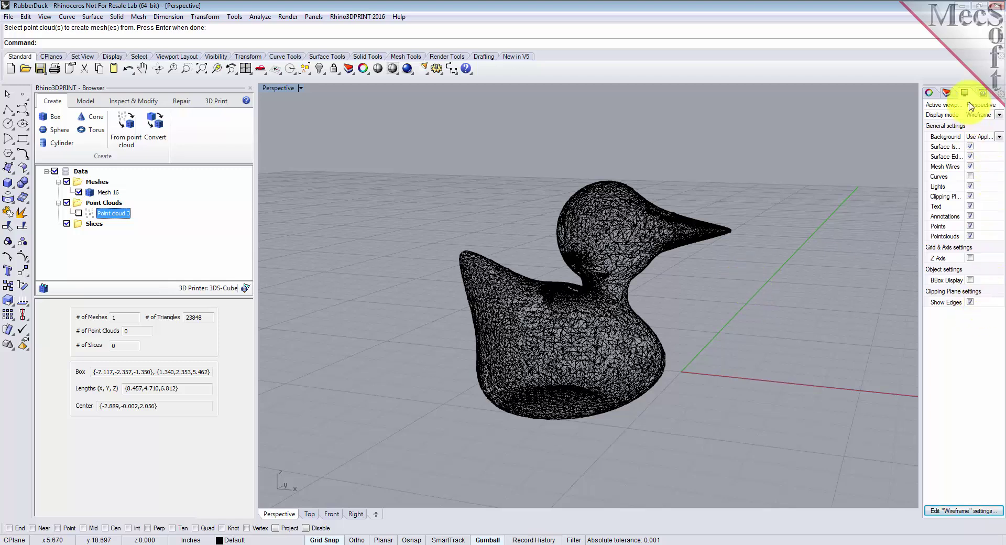
Show the duck mesh in Shaded mode with mesh wires visible, orbiting around it
click(970, 167)
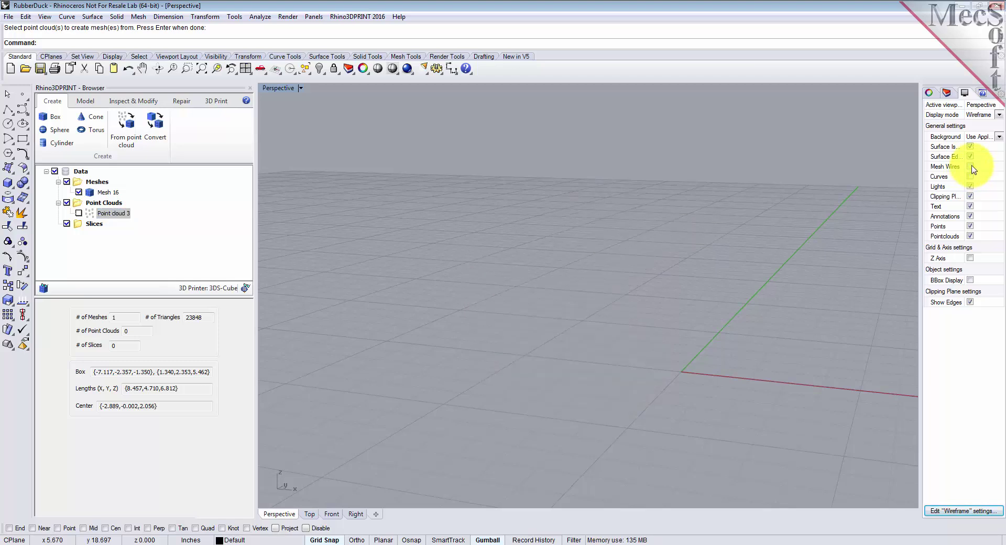
click(970, 167)
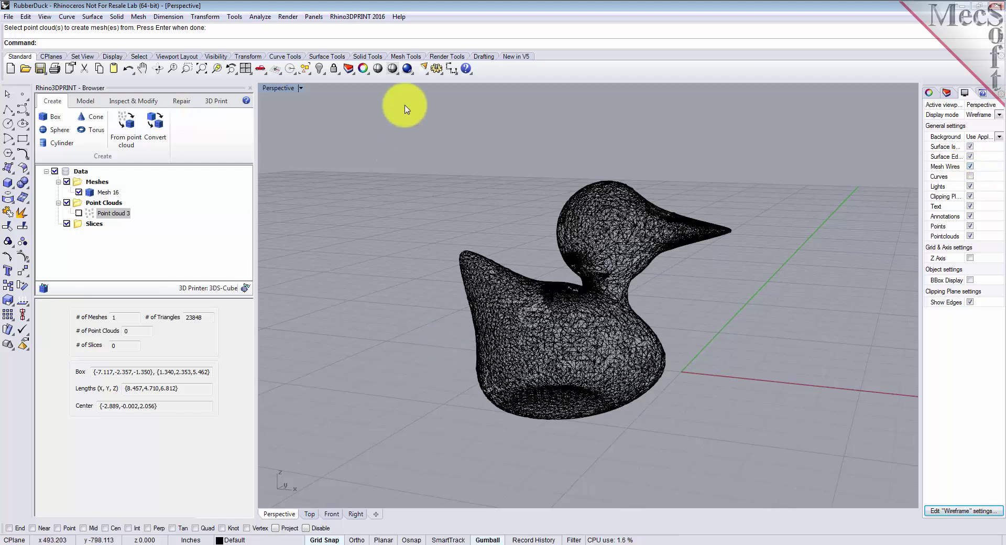
click(393, 69)
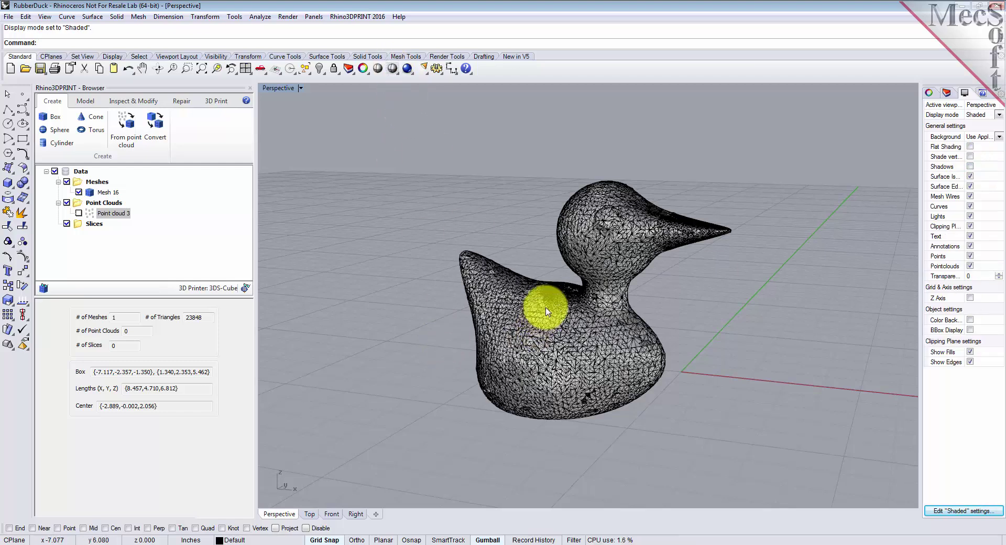
mouse_move(635, 307)
right_down()
mouse_move(442, 308)
mouse_move(648, 302)
mouse_move(434, 332)
mouse_move(534, 333)
mouse_move(532, 292)
right_up()
scroll(673, 320, up, 5)
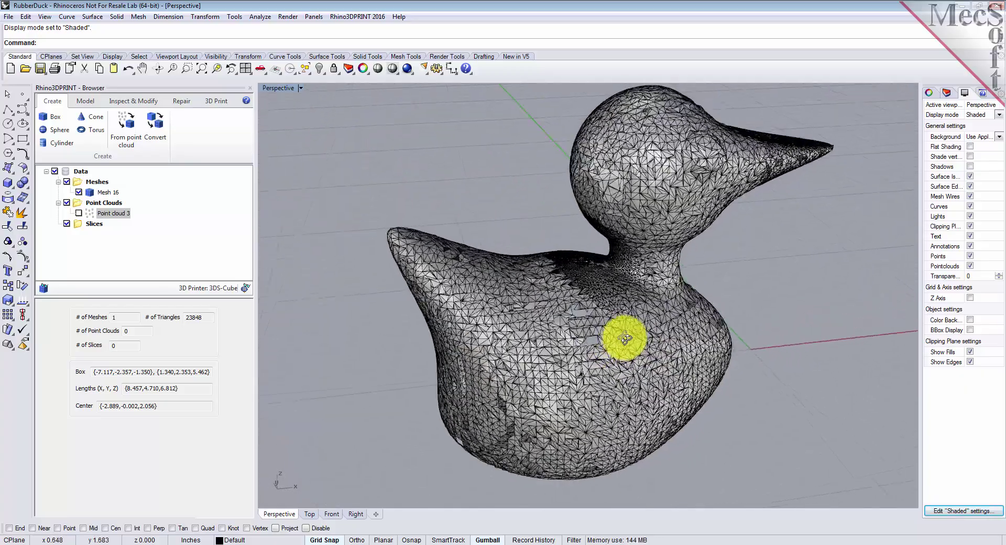
right_drag(624, 337, 680, 227)
mouse_move(723, 316)
right_down()
mouse_move(498, 294)
mouse_move(406, 303)
mouse_move(725, 299)
right_up()
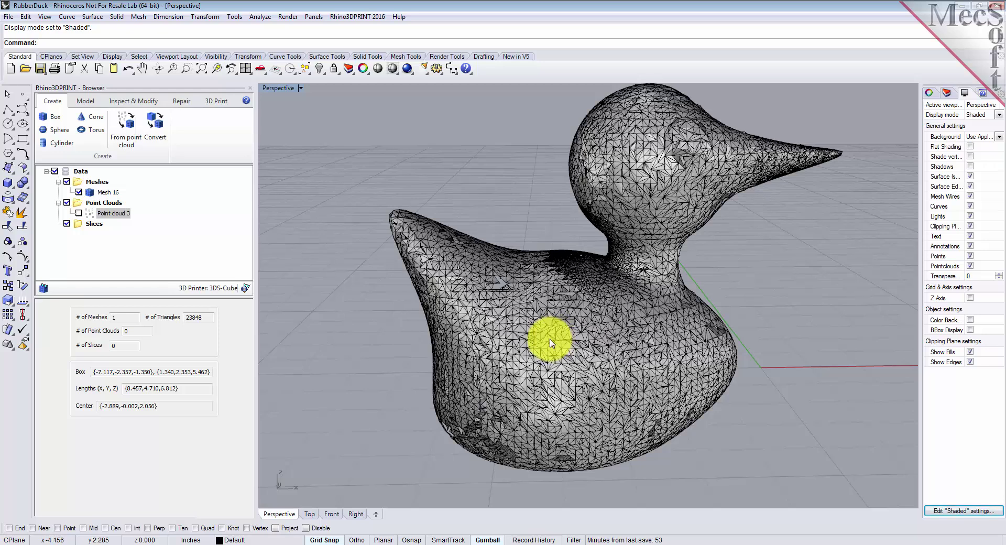
right_drag(451, 353, 386, 353)
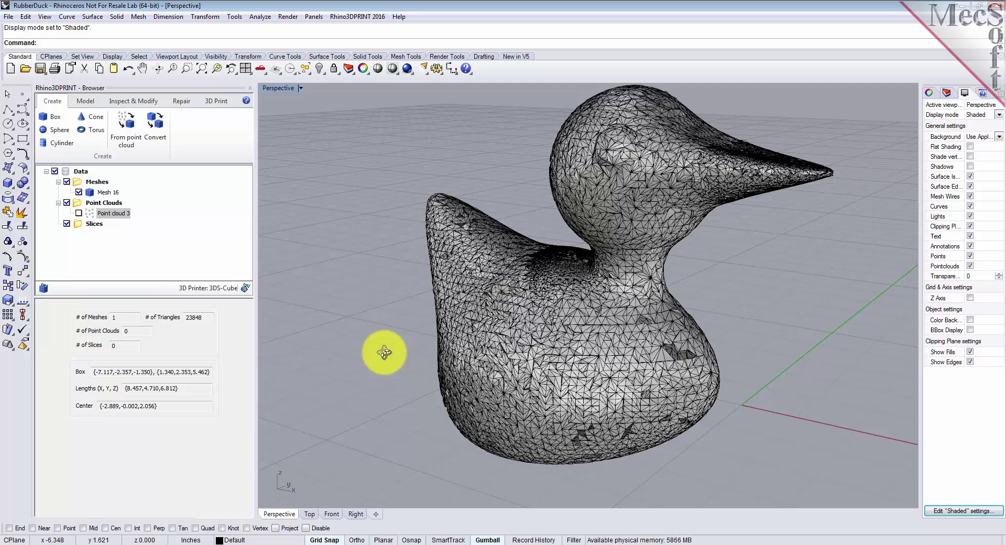